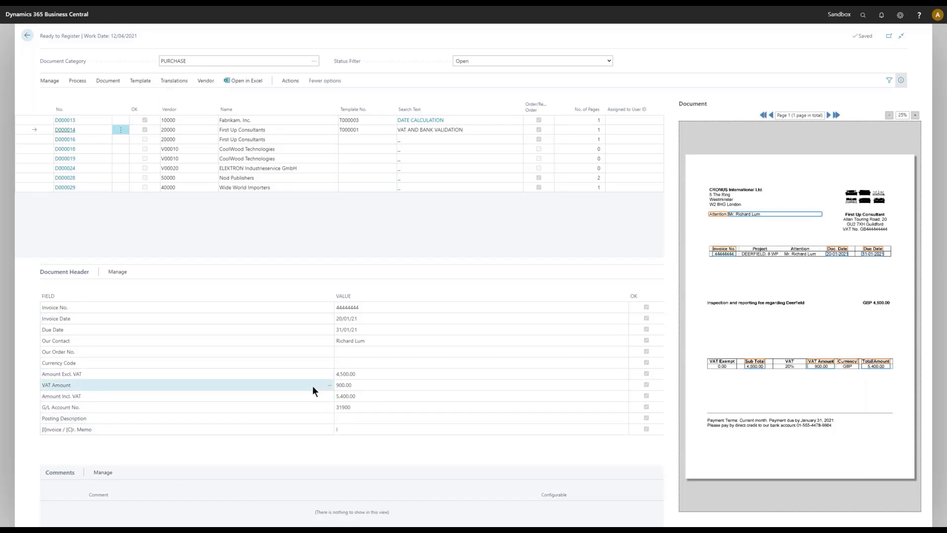
# Add the Vendor Bank Account No. and VAT No. header fields to the template of document D000014
pyautogui.click(140, 82)
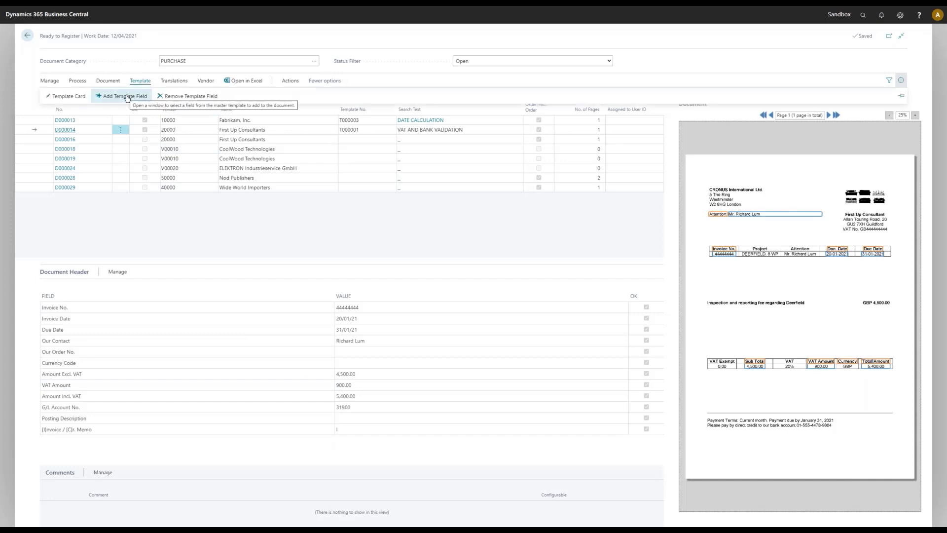
pyautogui.click(127, 97)
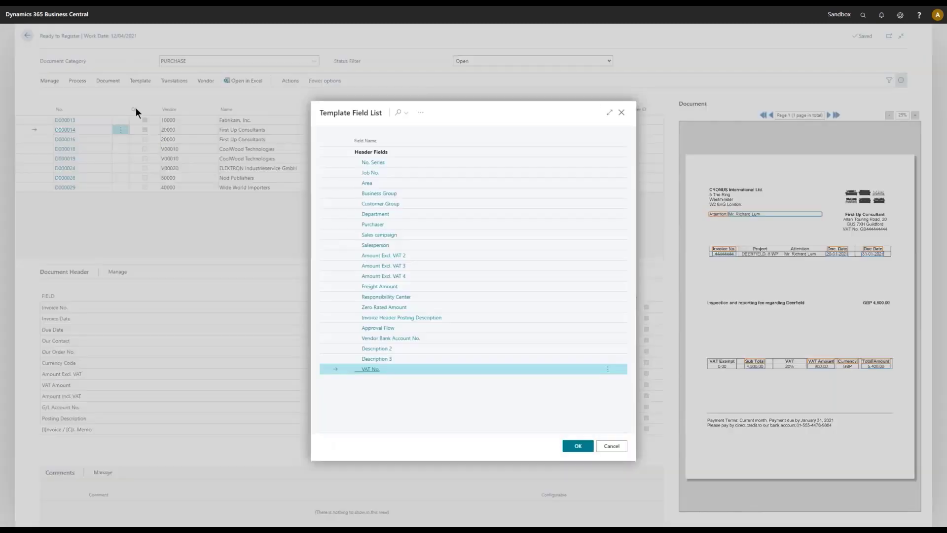
pyautogui.keyDown('ctrl'); pyautogui.click(429, 339); pyautogui.keyUp('ctrl')
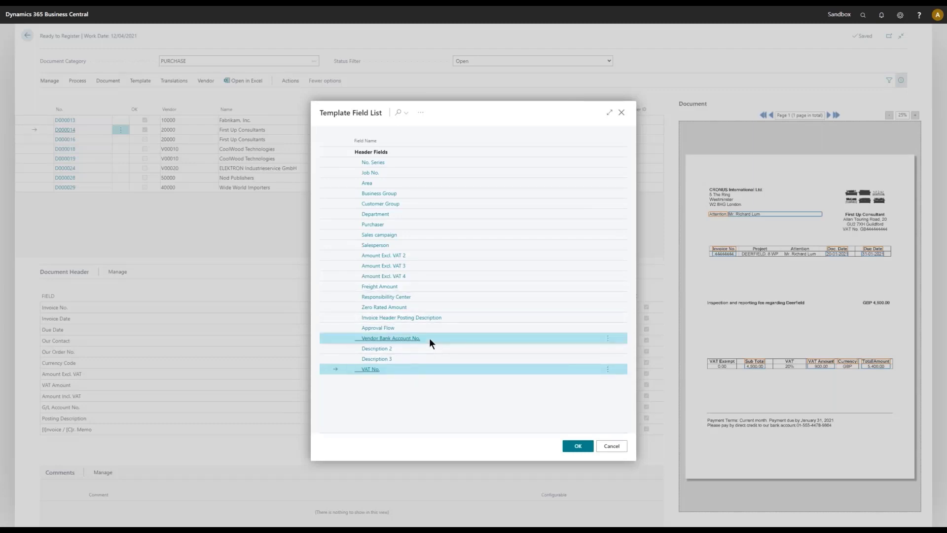
pyautogui.click(579, 447)
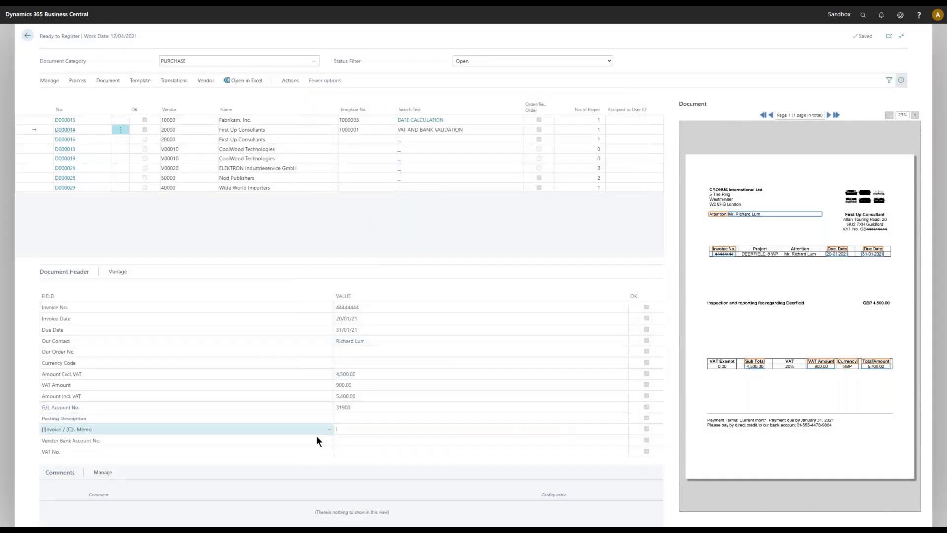
pyautogui.click(312, 440)
pyautogui.click(313, 450)
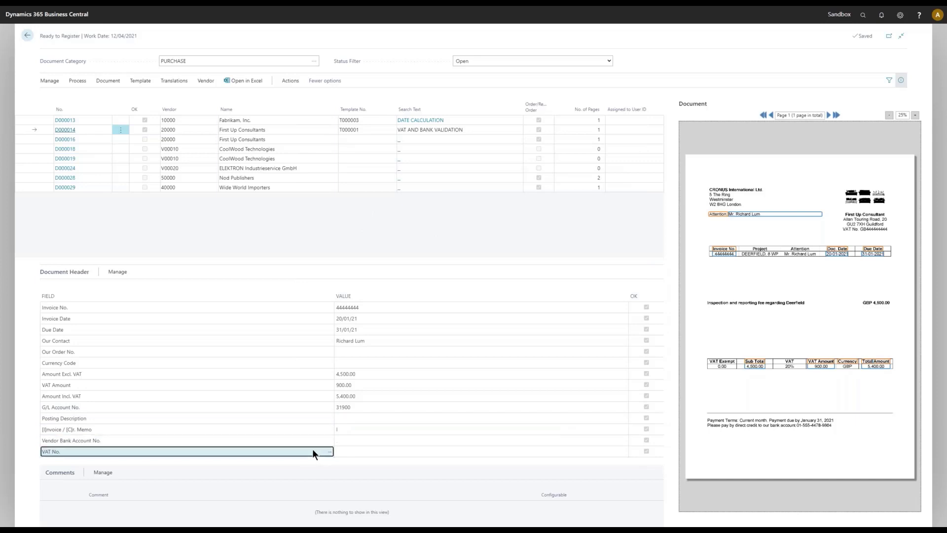
# Capture the Vendor Bank Account No. from the invoice image, using "bank account" as caption and the number after it as value
pyautogui.click(340, 440)
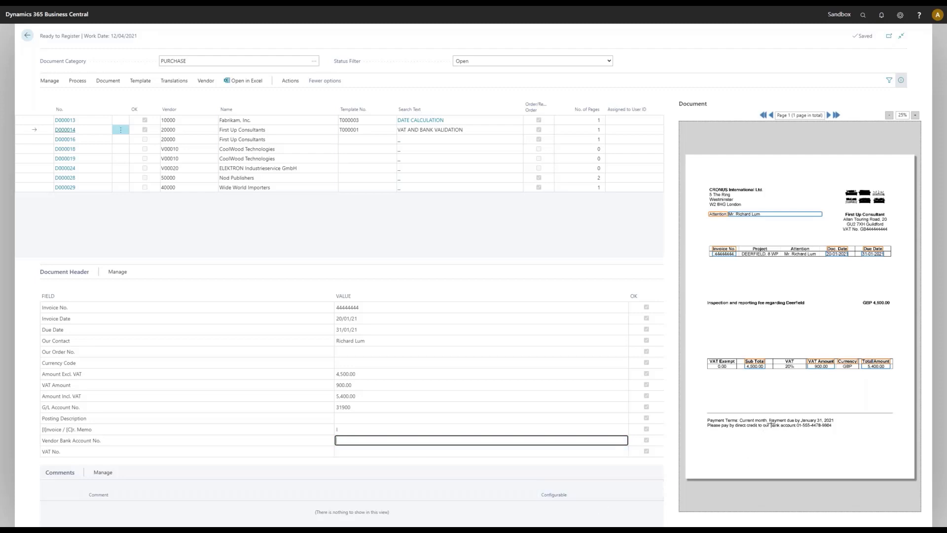
pyautogui.moveTo(770, 423); pyautogui.dragTo(796, 428)
pyautogui.click(804, 425)
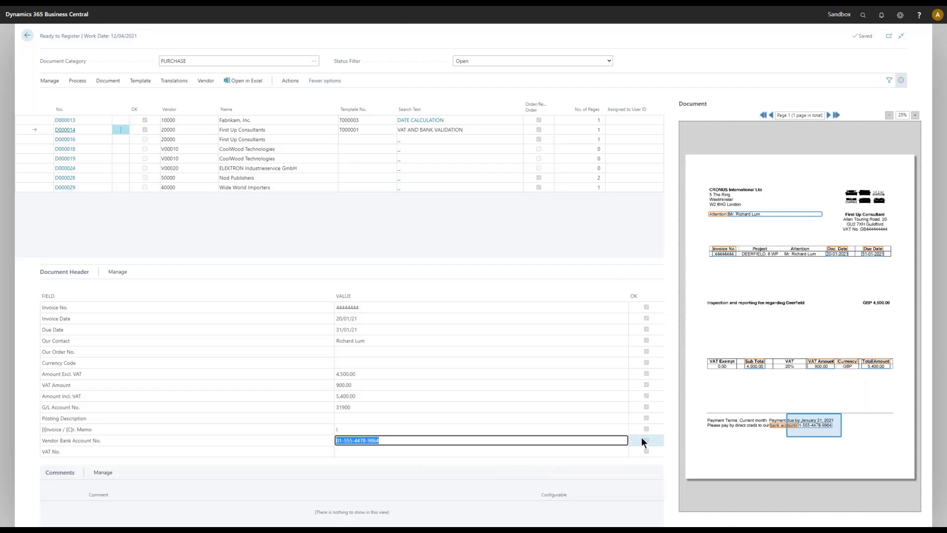
# Capture the VAT No. from the invoice image, using "VAT No." as caption and the number beside it as value
pyautogui.click(470, 451)
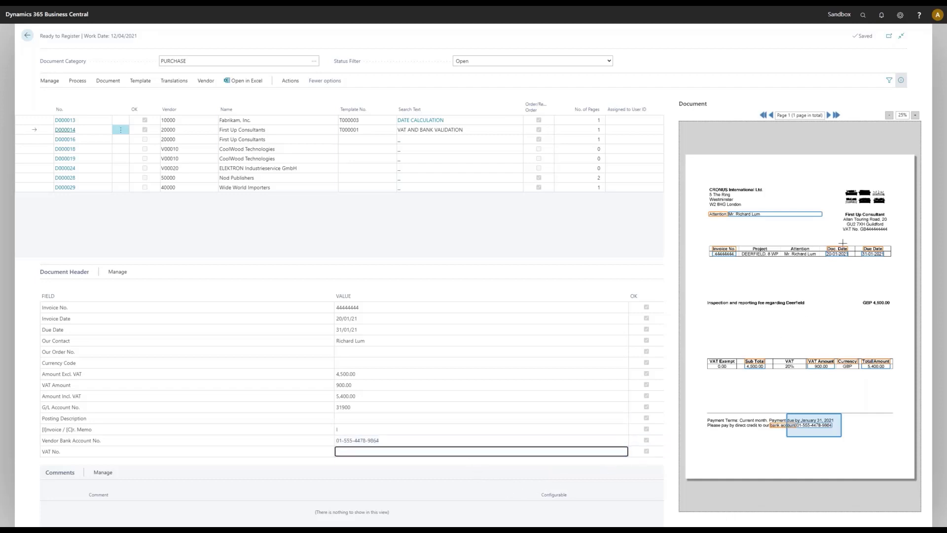
pyautogui.click(850, 229)
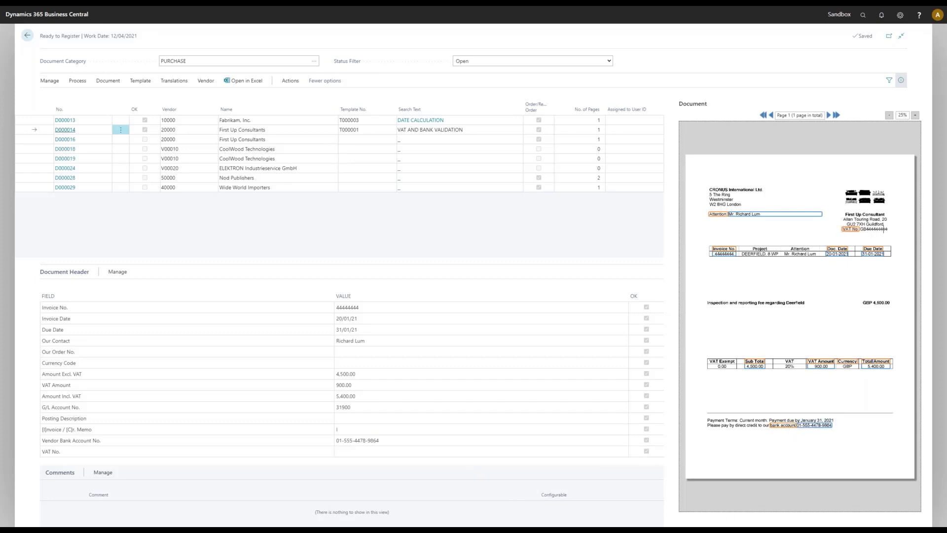
pyautogui.click(886, 232)
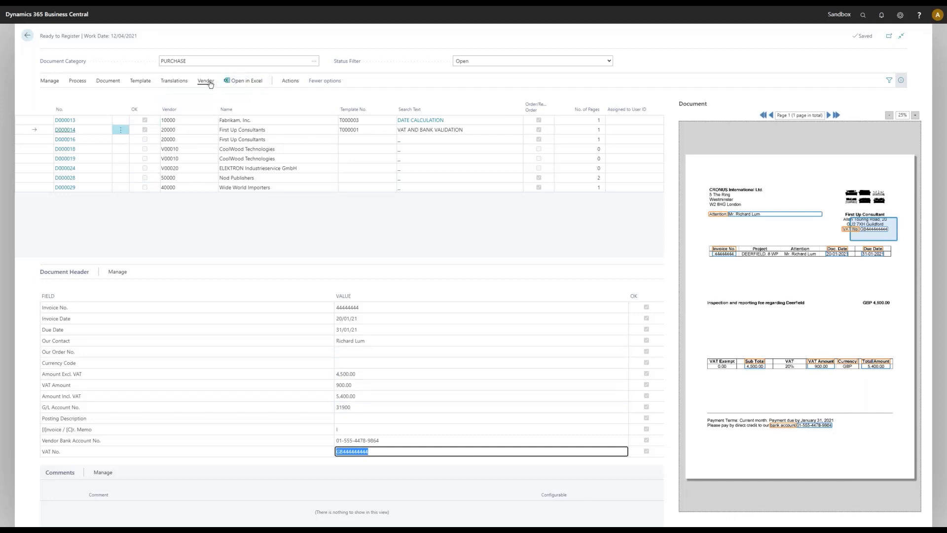
# Open the First Up Consultants vendor card beside the invoice and compare its VAT registration number with the captured one
pyautogui.click(208, 81)
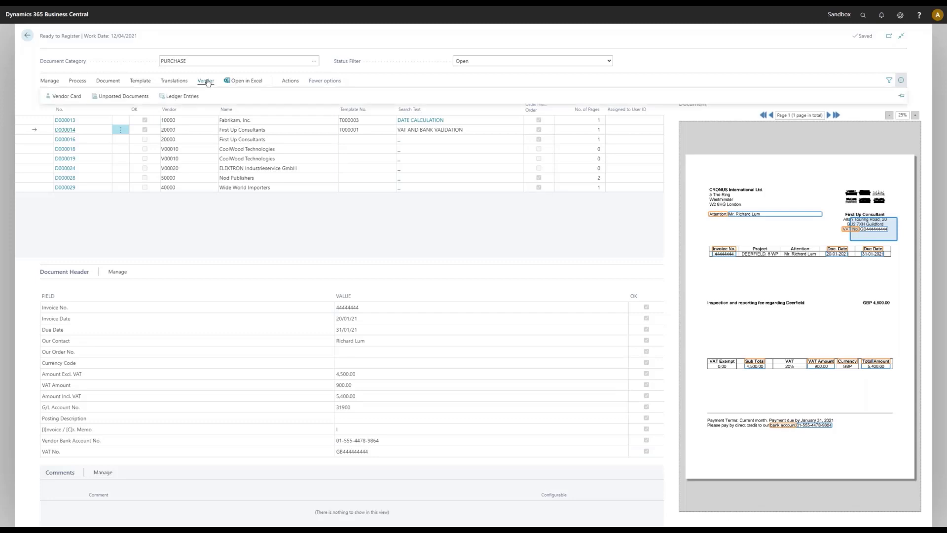
pyautogui.click(73, 97)
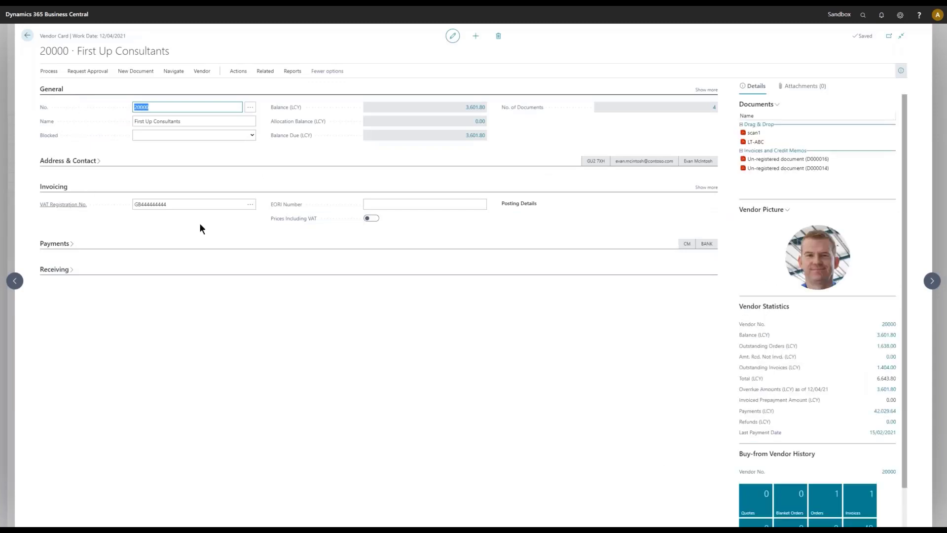
pyautogui.click(902, 38)
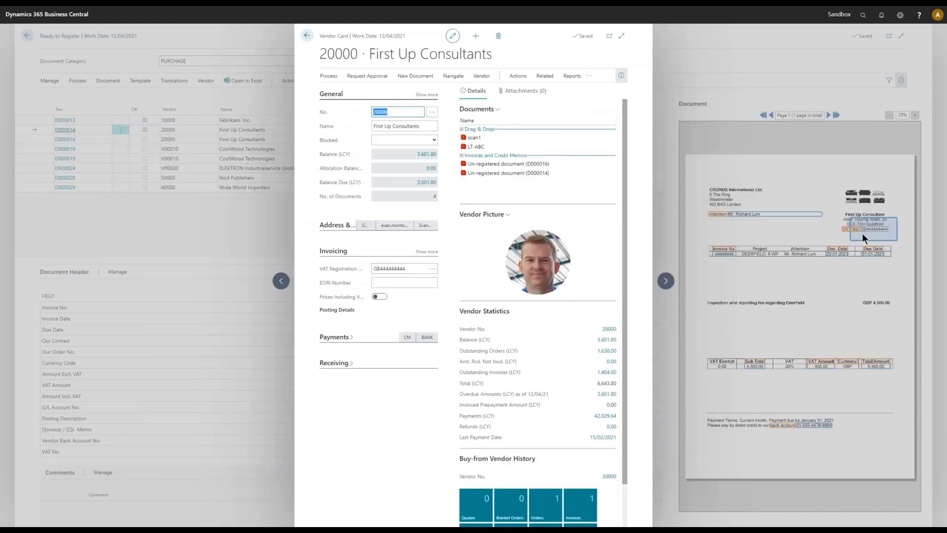
pyautogui.click(334, 95)
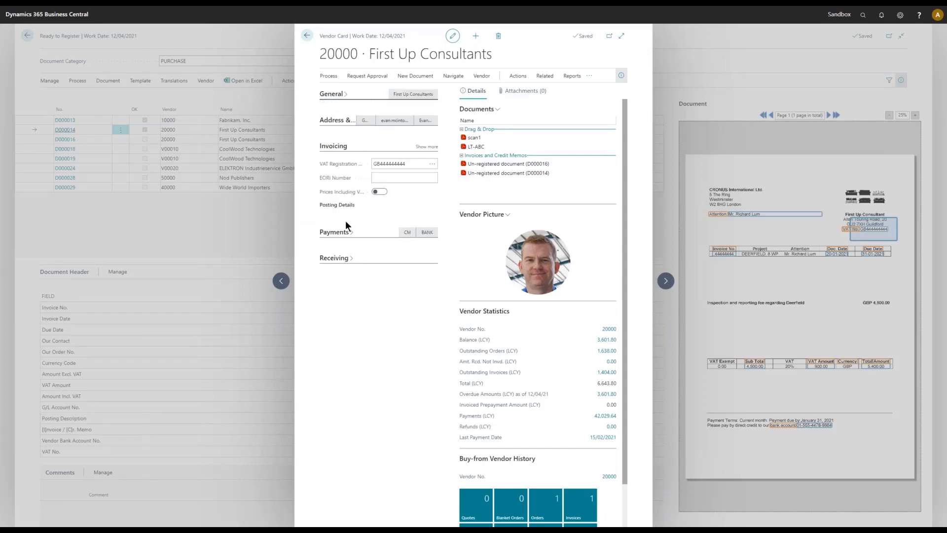
pyautogui.click(340, 233)
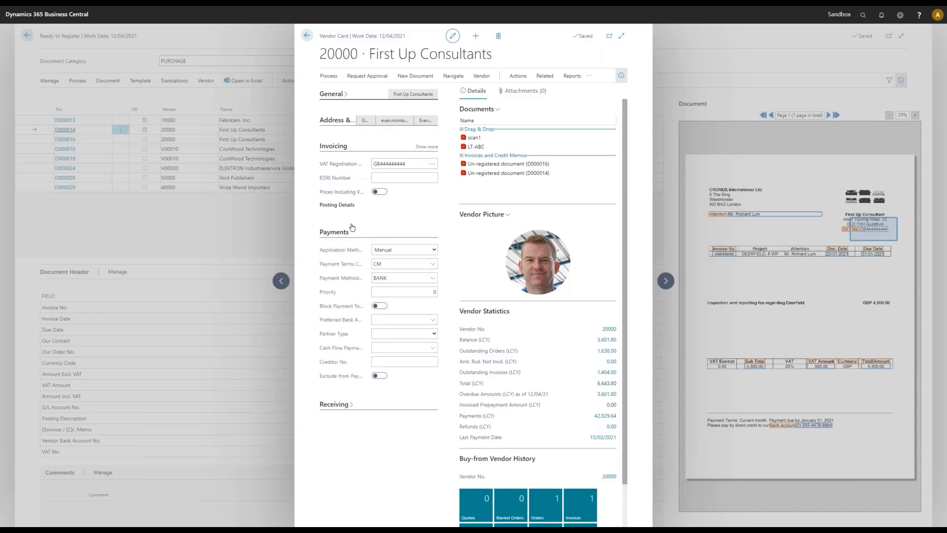
pyautogui.click(340, 232)
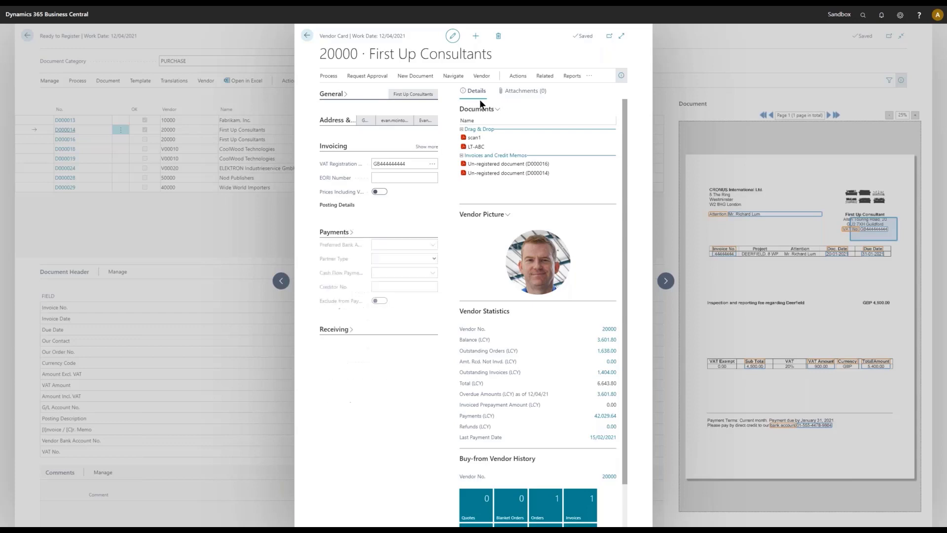
# Check the bank sort code and account number on the vendor's ECA bank account card, and return to the document list
pyautogui.click(545, 76)
pyautogui.click(351, 98)
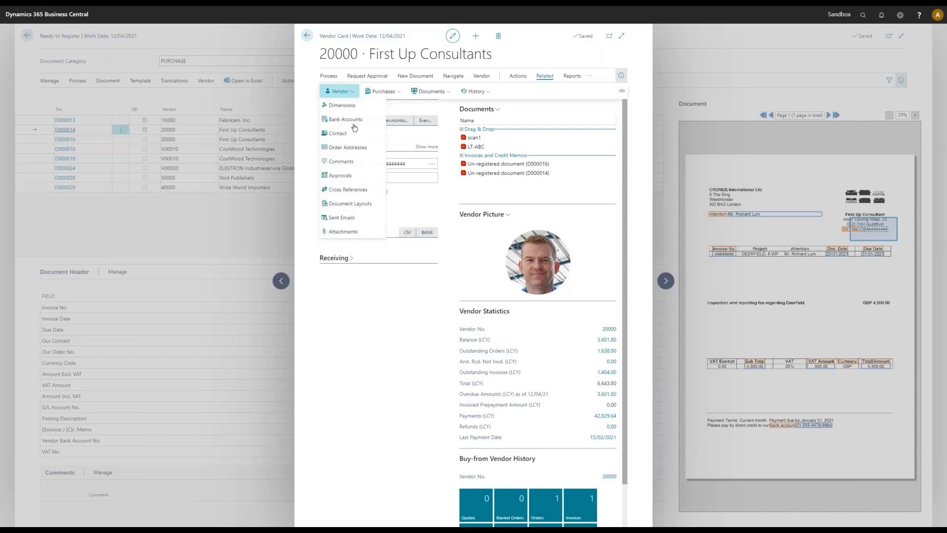
pyautogui.click(348, 123)
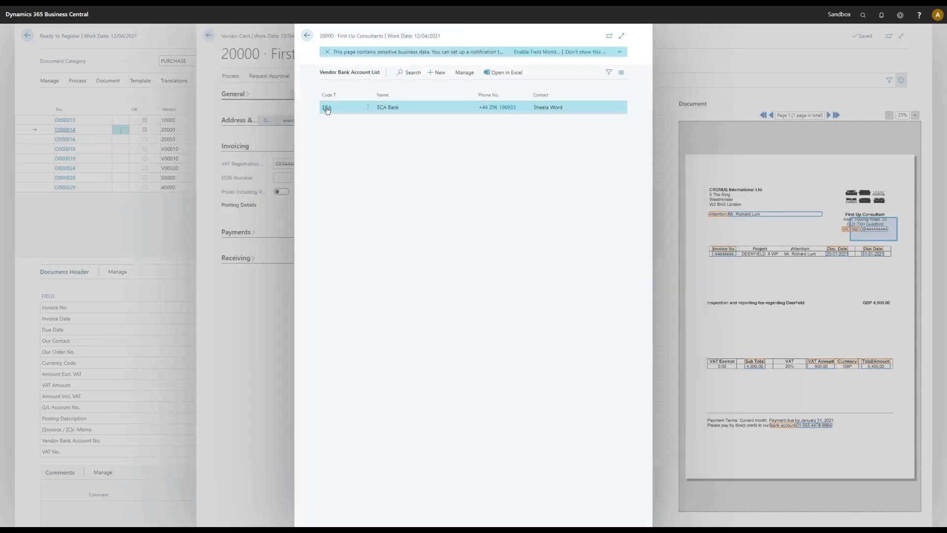
pyautogui.click(327, 107)
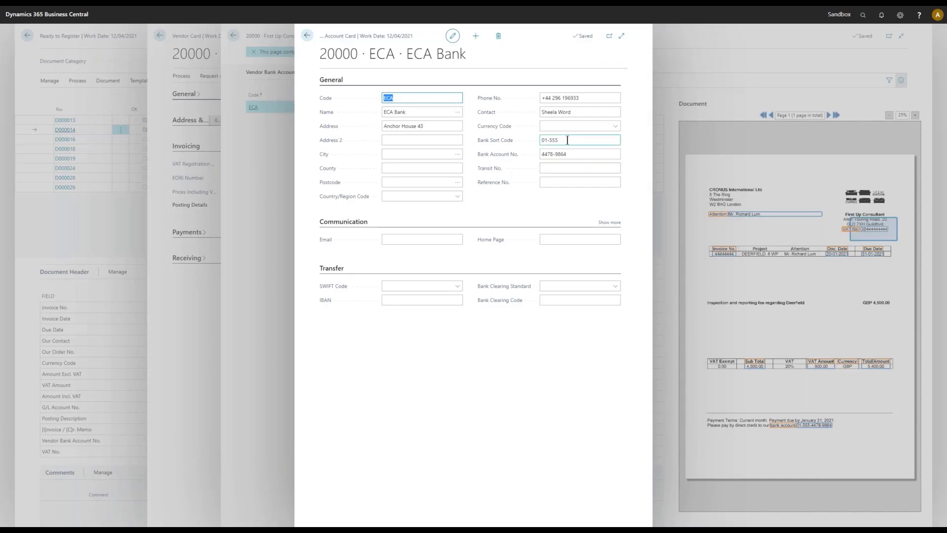
pyautogui.click(545, 140)
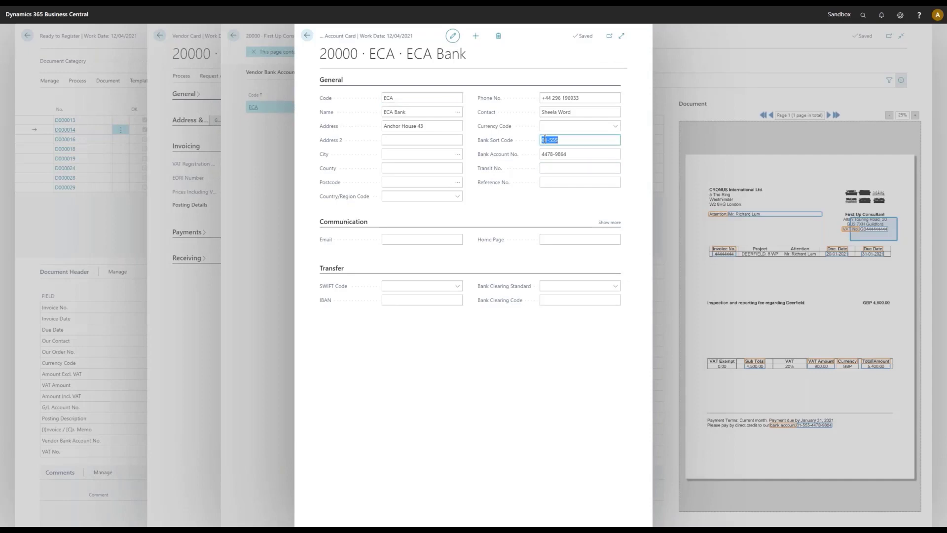
pyautogui.click(577, 155)
pyautogui.click(307, 37)
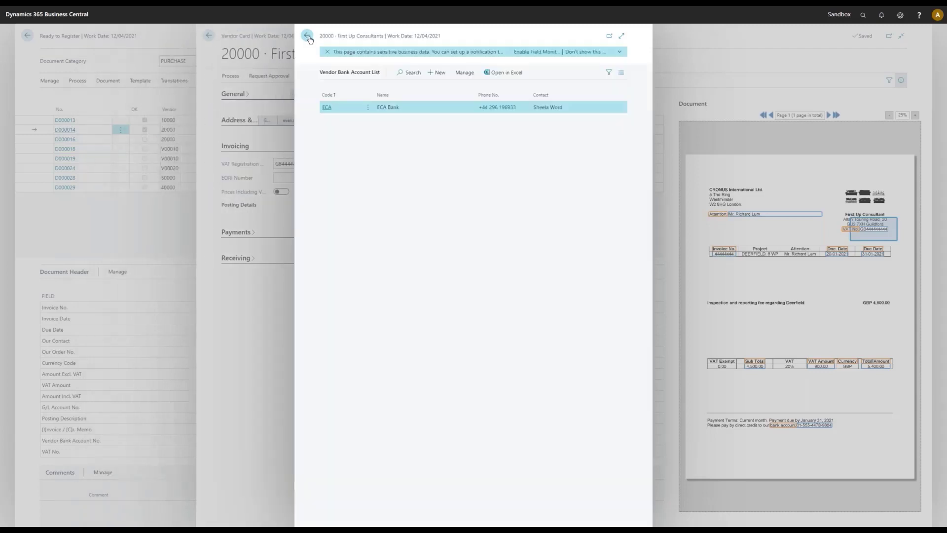
pyautogui.click(308, 36)
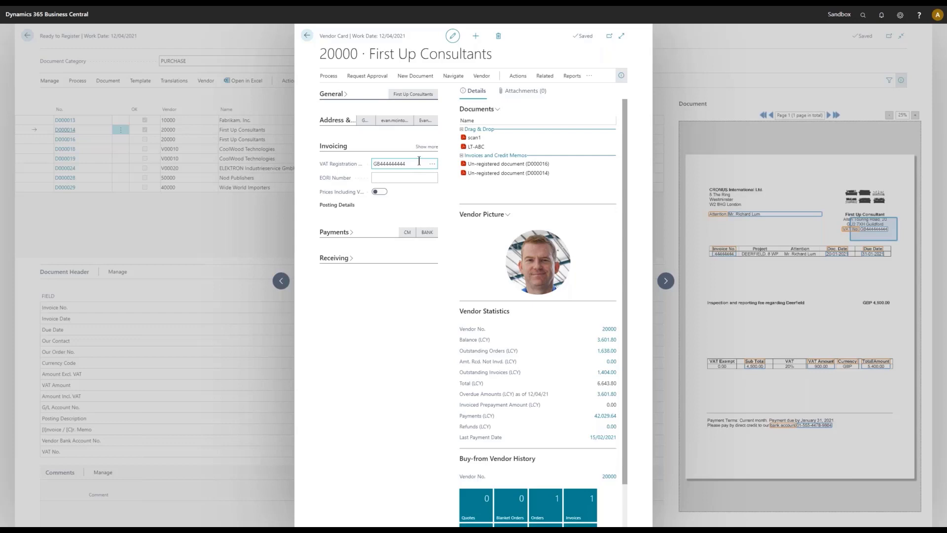
pyautogui.click(307, 35)
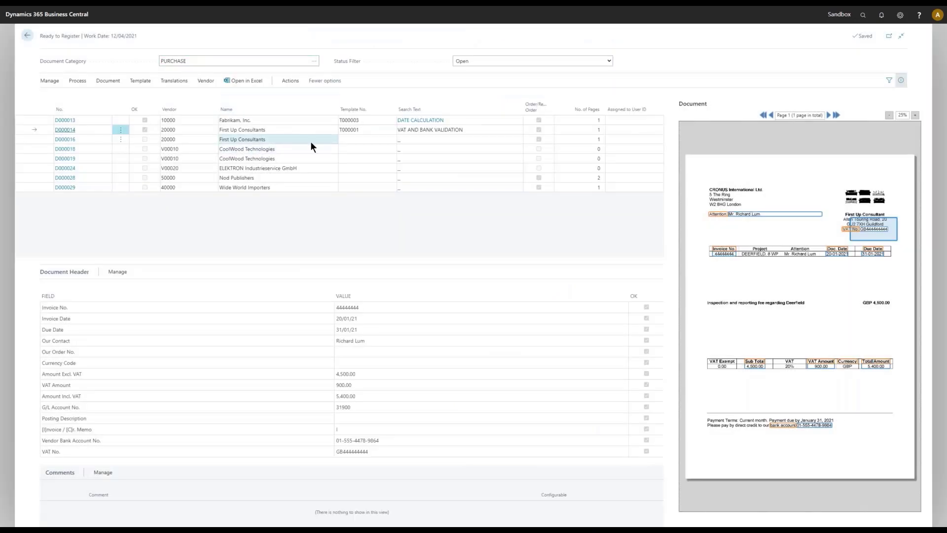
# Recognize the fields of the other First Up Consultants document, D000016
pyautogui.click(307, 138)
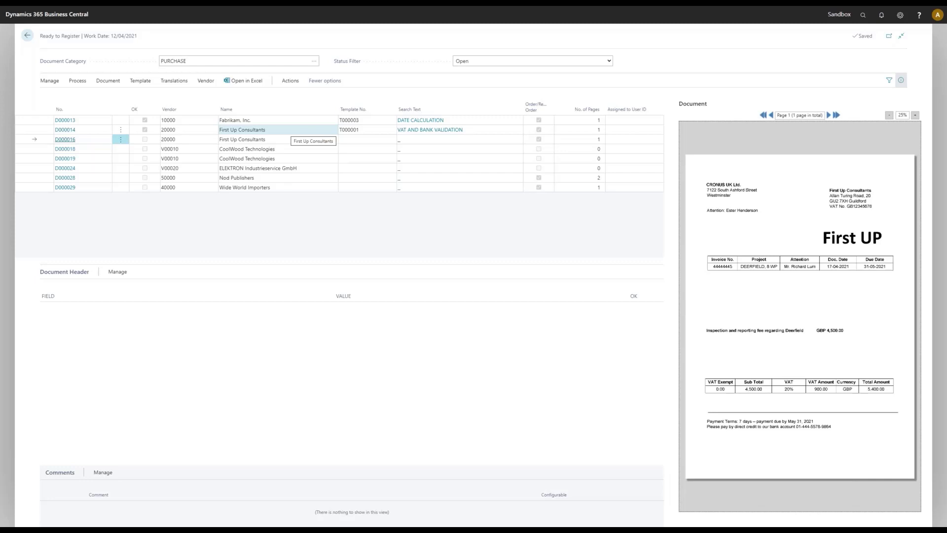
pyautogui.click(286, 128)
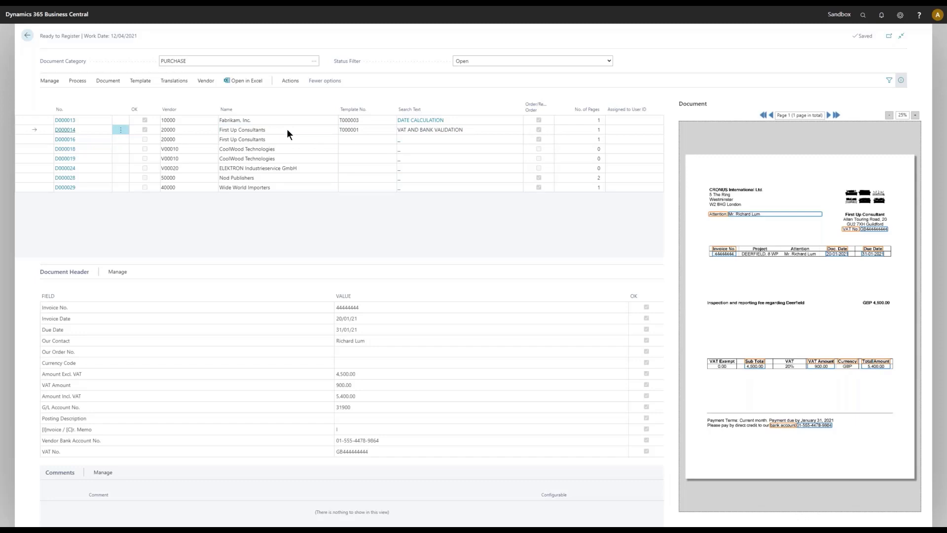
pyautogui.click(285, 139)
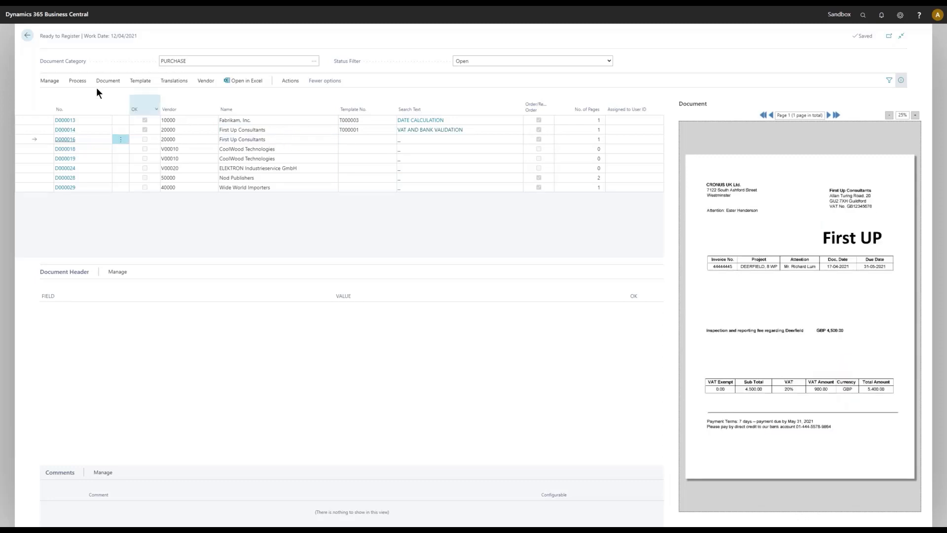
pyautogui.click(82, 84)
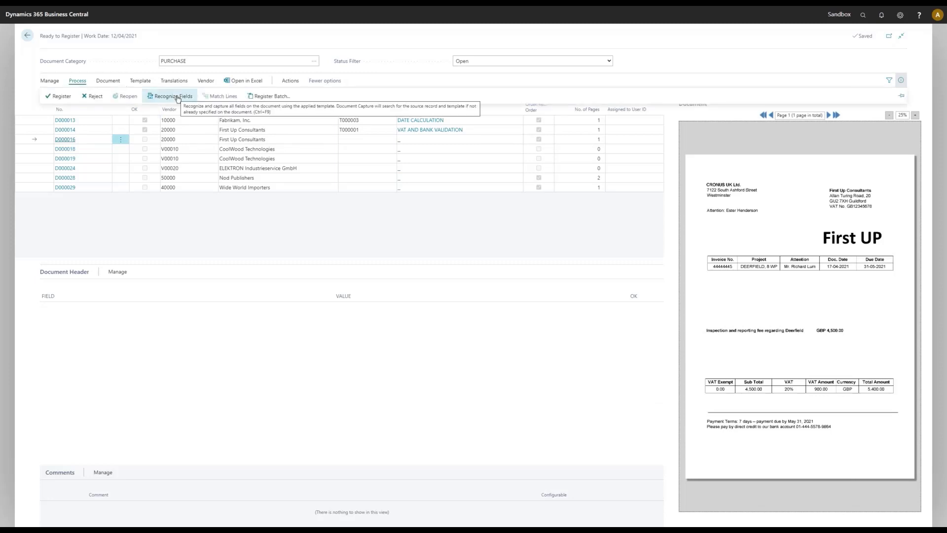
pyautogui.click(178, 97)
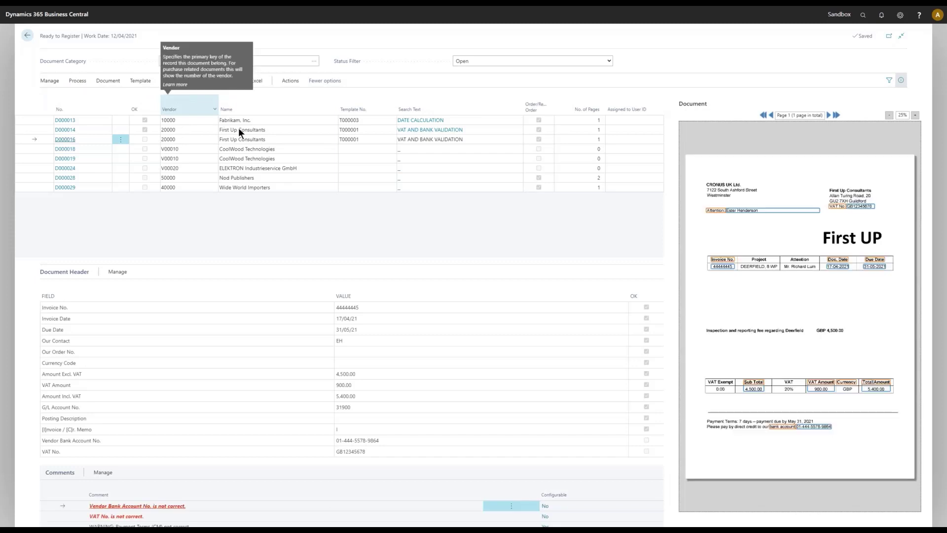
# Examine the Vendor Bank Account No. and VAT No. values captured for document D000016
pyautogui.click(268, 139)
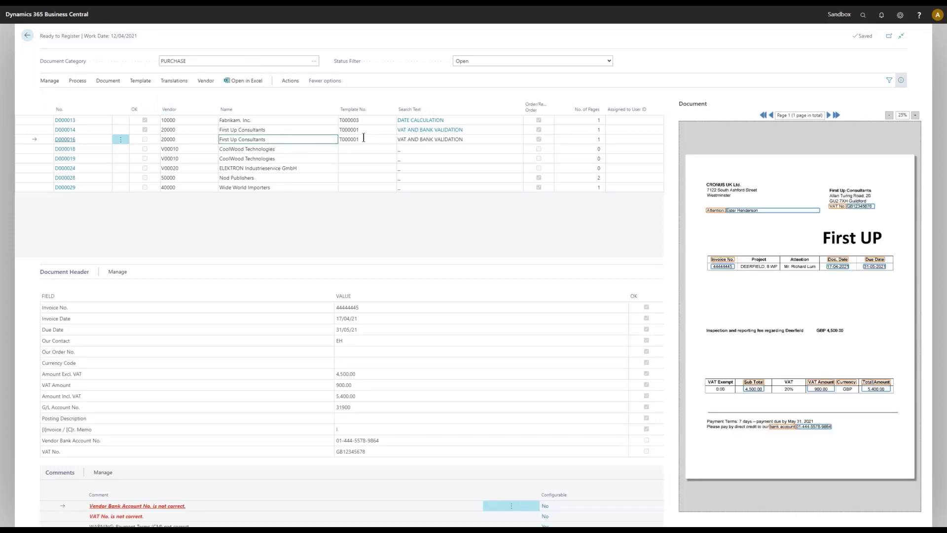
pyautogui.click(375, 441)
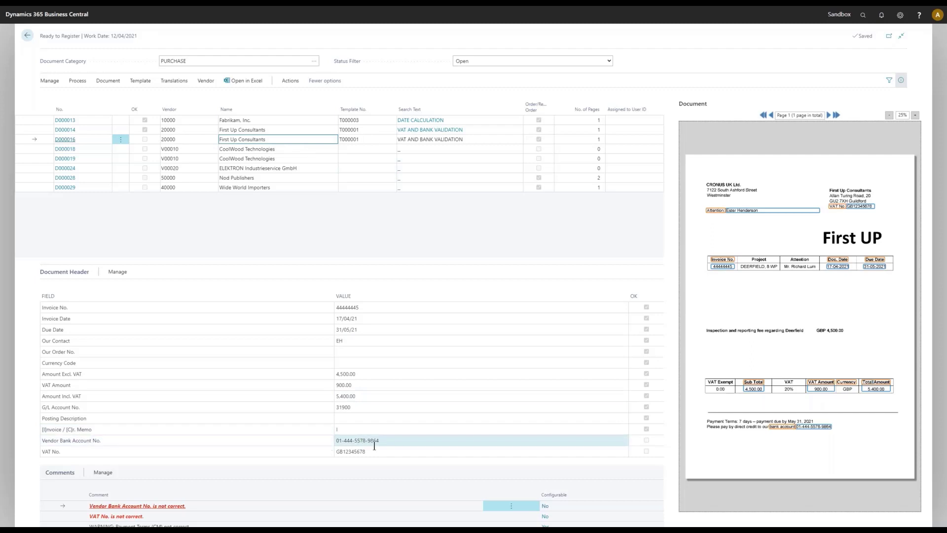
pyautogui.click(384, 450)
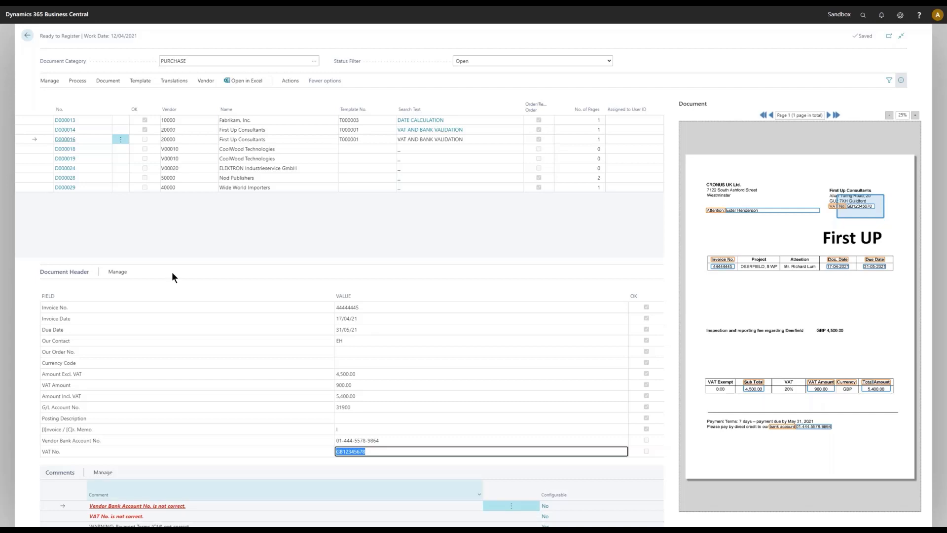
# Compare document D000016 with the VAT registration number on the vendor card and the bank details on its ECA account card
pyautogui.click(208, 82)
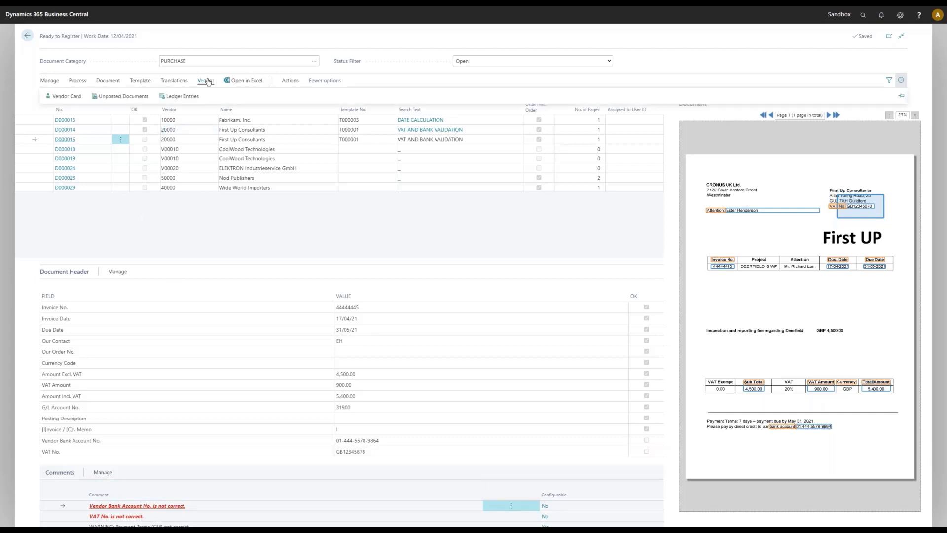
pyautogui.click(75, 95)
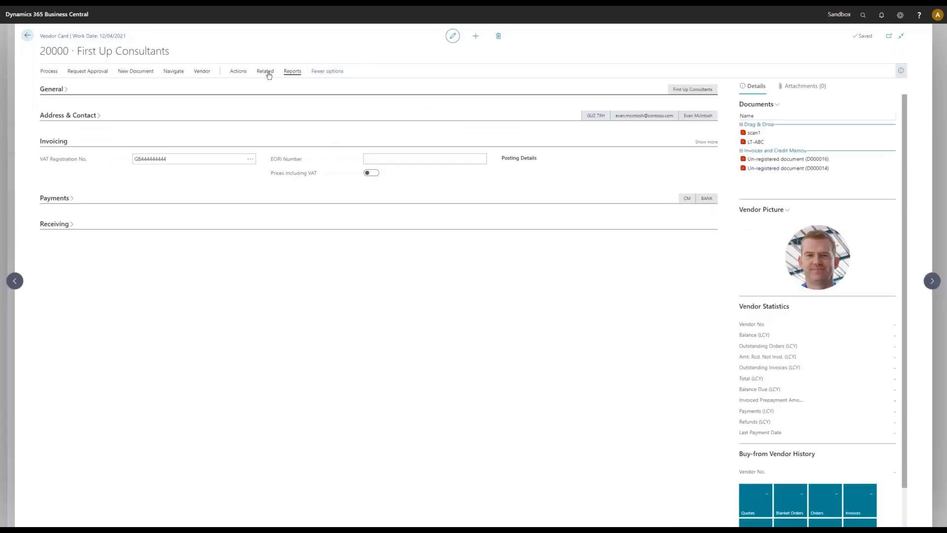
pyautogui.click(269, 75)
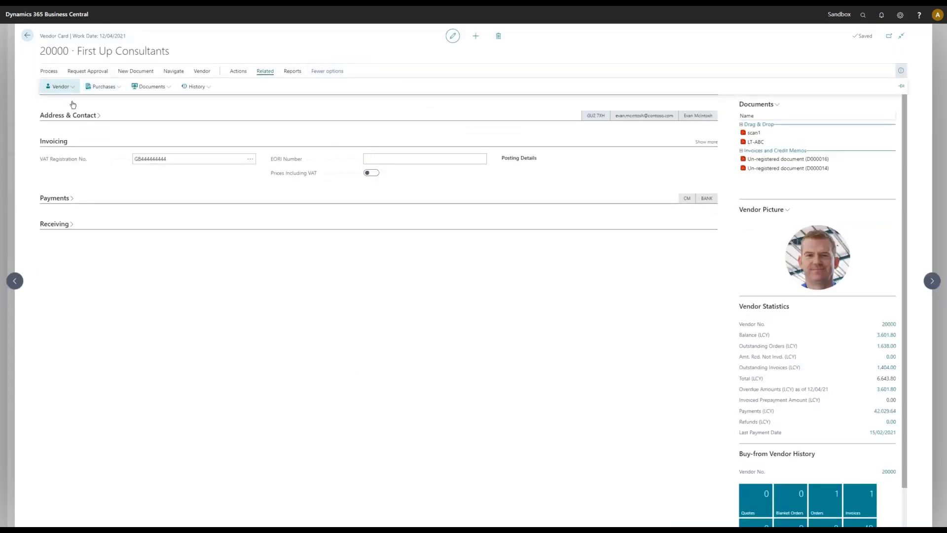
pyautogui.click(68, 88)
pyautogui.click(82, 116)
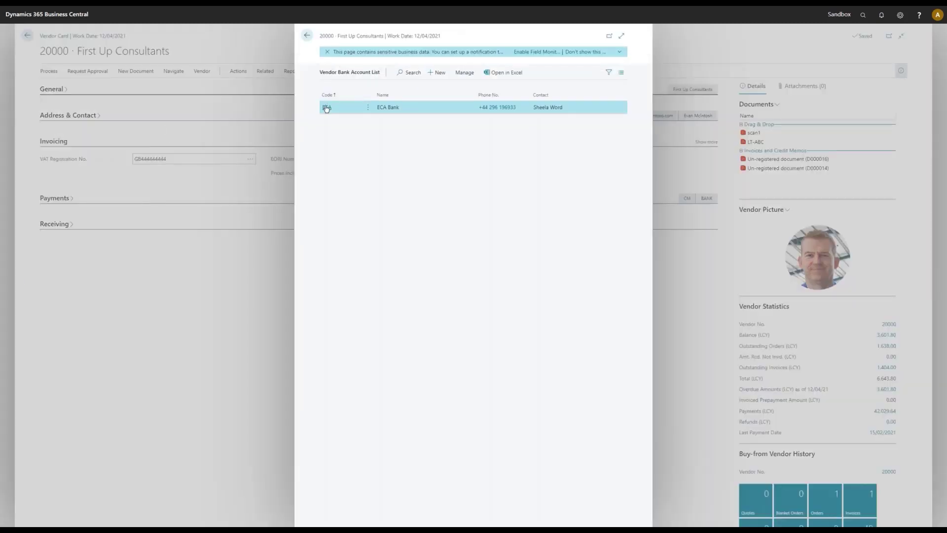
pyautogui.click(327, 107)
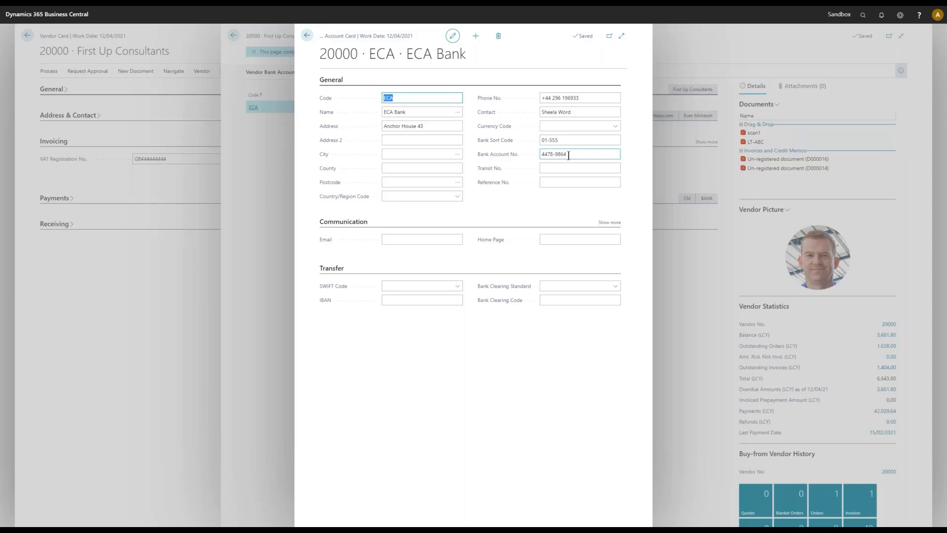
pyautogui.click(307, 36)
pyautogui.click(306, 38)
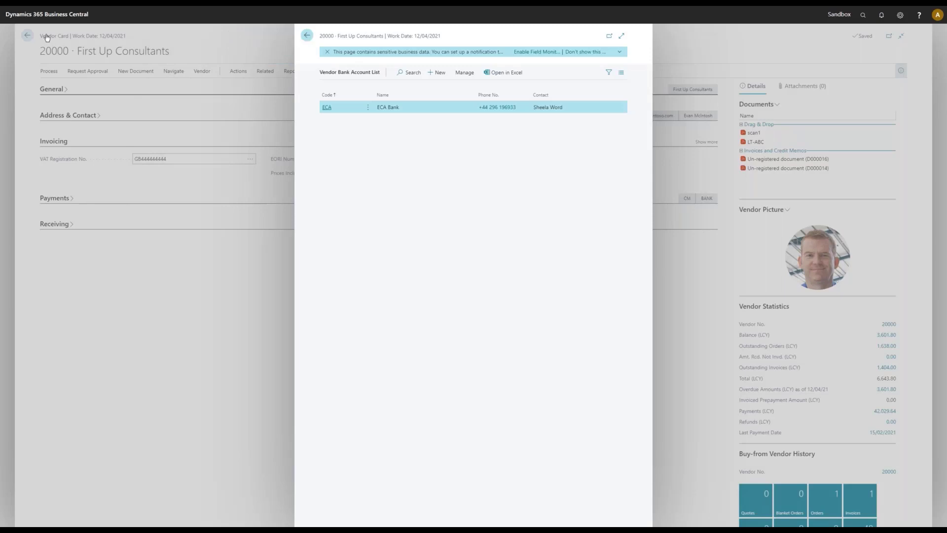